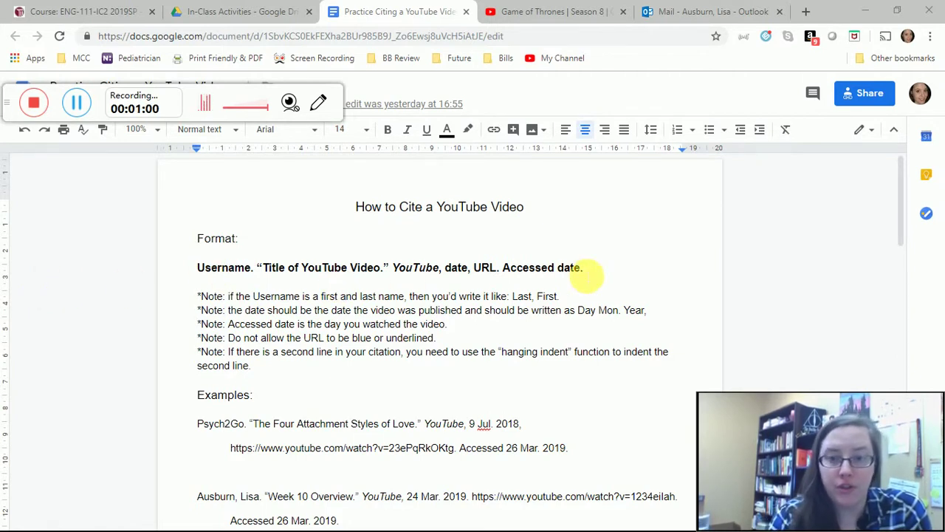
Step: In the MLA format line, highlight the Username, quoted video title and italic YouTube parts in turn
{"action": "left_click", "coordinate": [217, 267]}
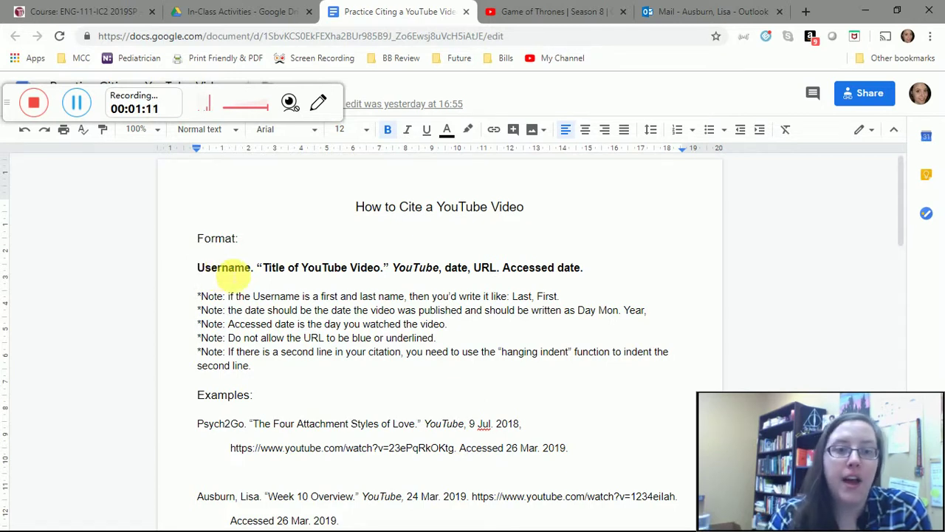
{"action": "left_click_drag", "start_coordinate": [255, 269], "coordinate": [191, 270]}
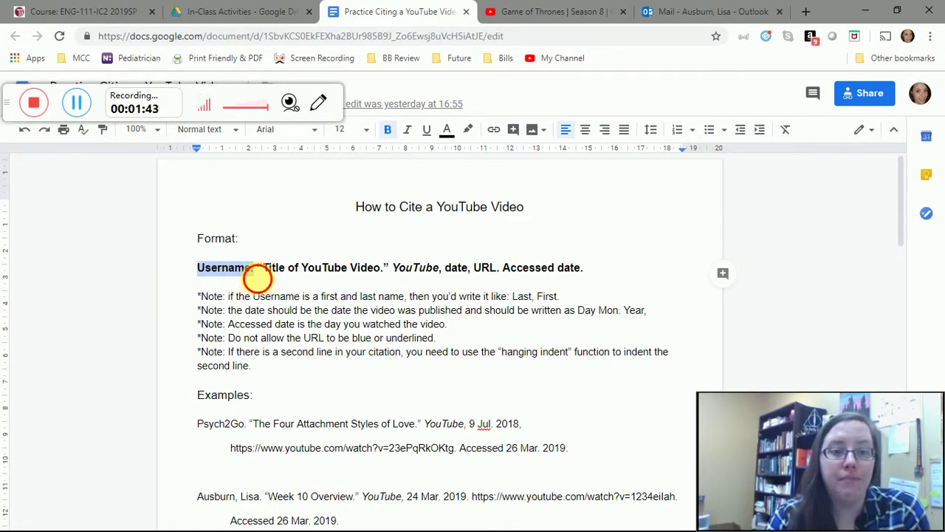
{"action": "left_click", "coordinate": [258, 278]}
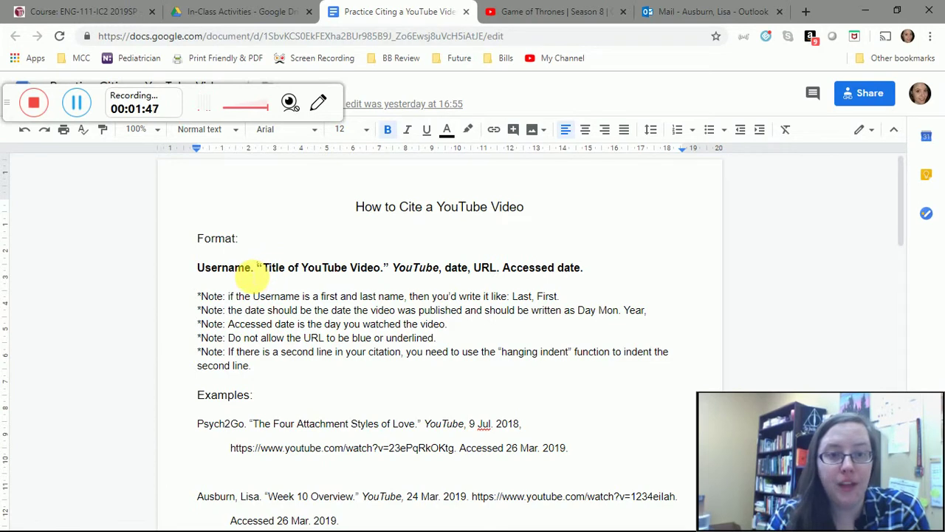
{"action": "left_click_drag", "start_coordinate": [257, 267], "coordinate": [397, 268]}
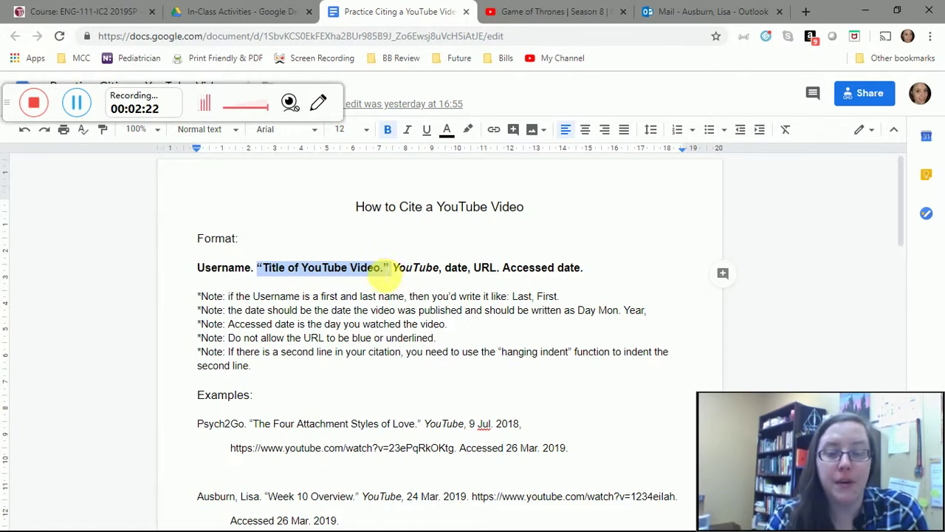
{"action": "left_click", "coordinate": [391, 269]}
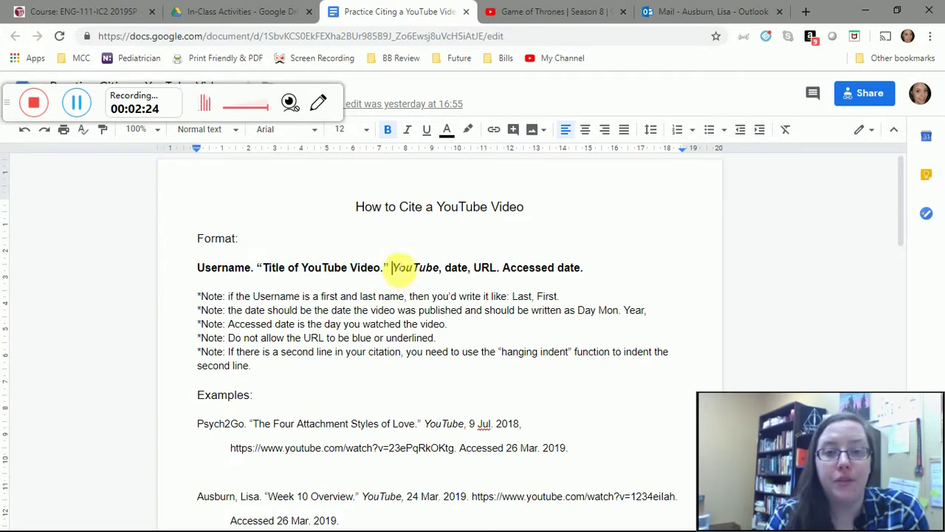
{"action": "left_click_drag", "start_coordinate": [405, 271], "coordinate": [437, 269]}
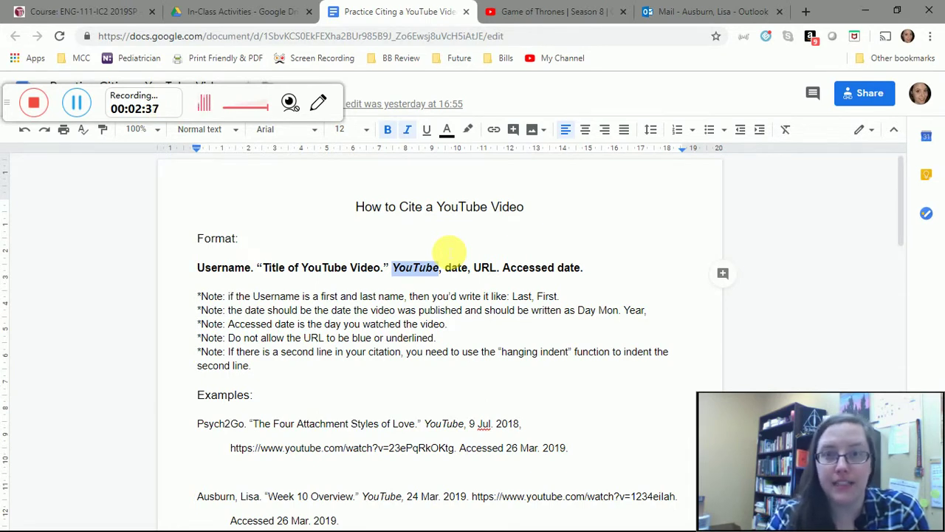
{"action": "left_click", "coordinate": [443, 268]}
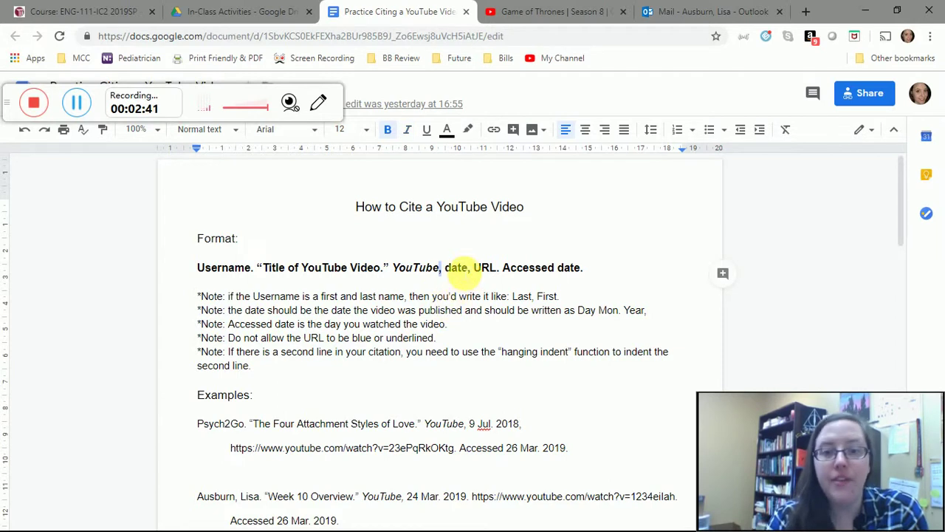
Step: Highlight the date and URL elements of the citation format, leaving the caret in the line
{"action": "double_click", "coordinate": [456, 269]}
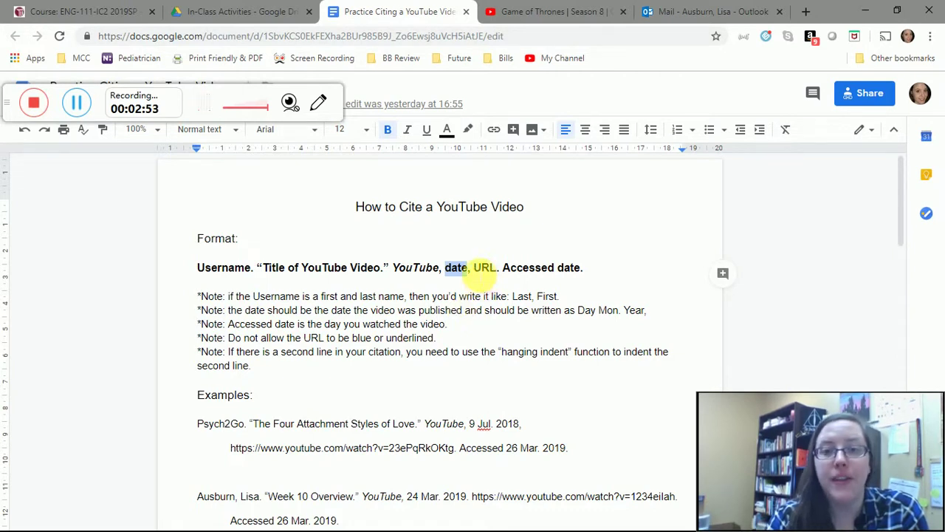
{"action": "left_click", "coordinate": [477, 270]}
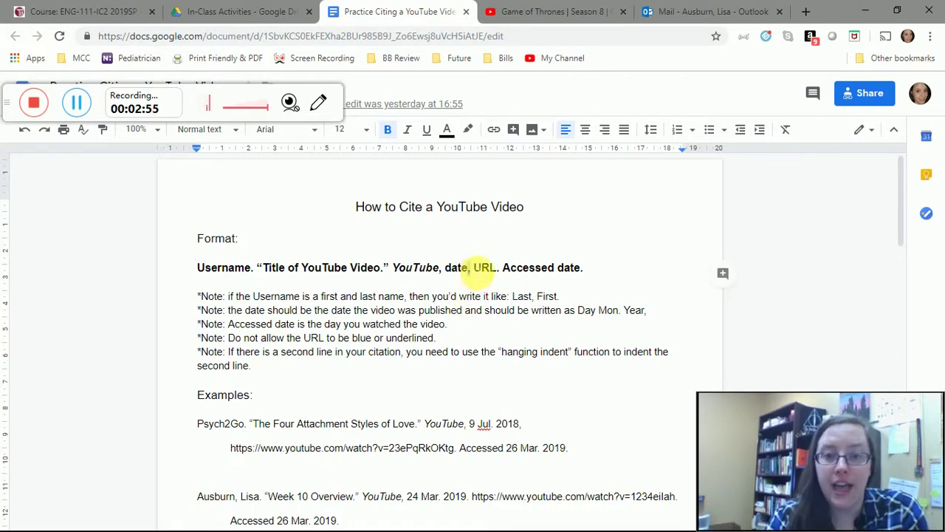
{"action": "double_click", "coordinate": [480, 270]}
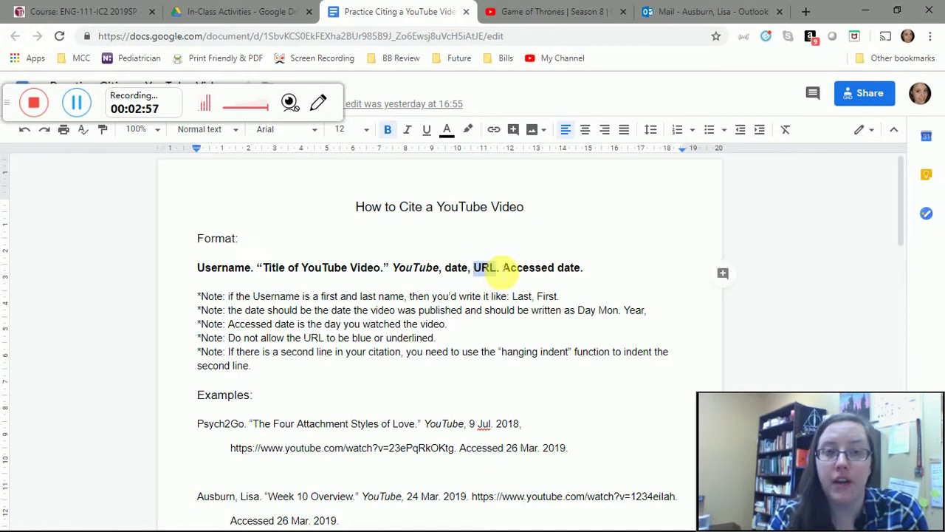
{"action": "left_click_drag", "start_coordinate": [510, 272], "coordinate": [452, 31]}
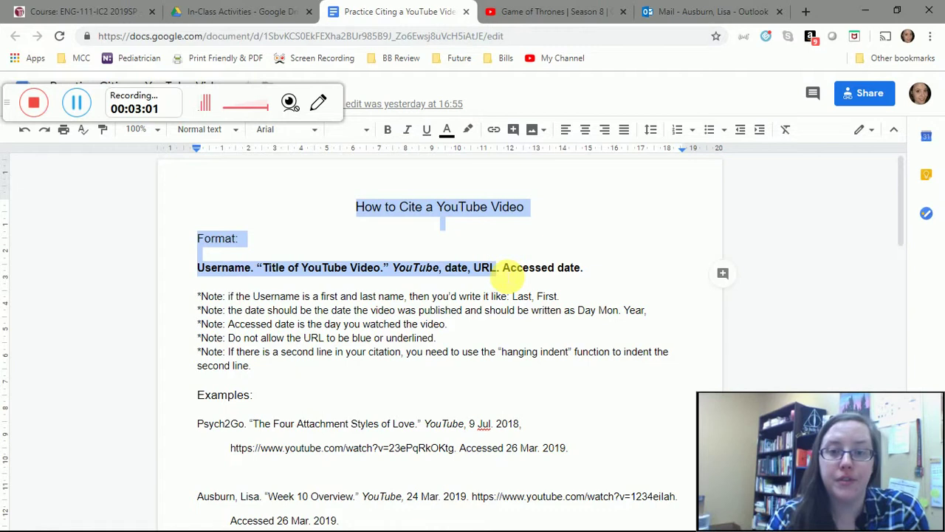
{"action": "left_click", "coordinate": [499, 268]}
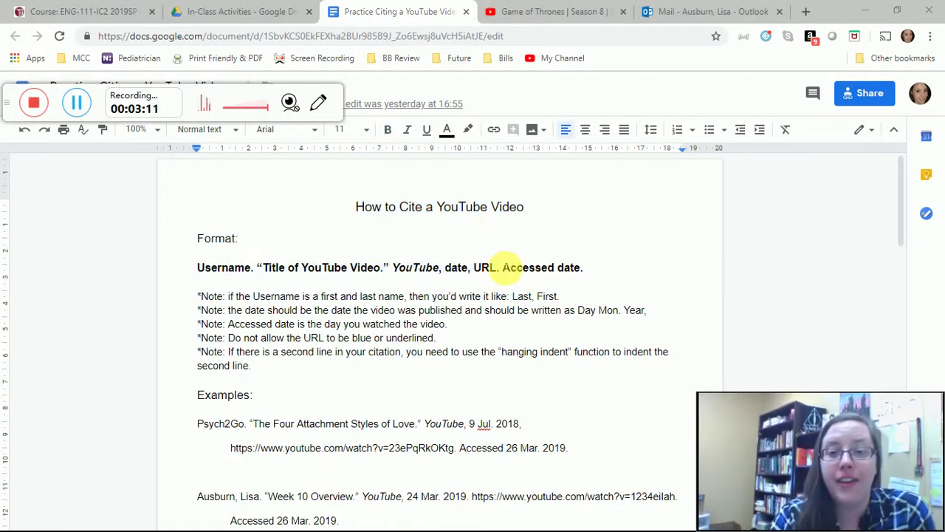
{"action": "left_click", "coordinate": [503, 269]}
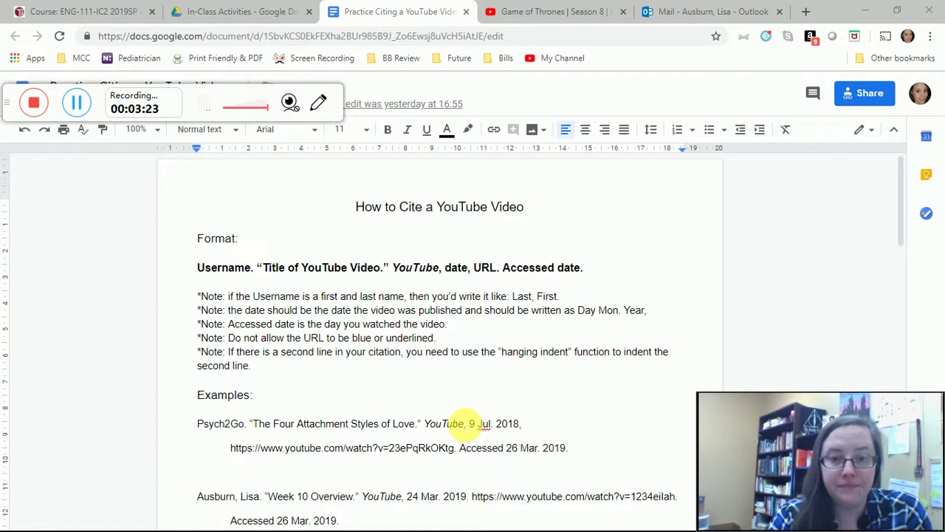
Step: Review the example citations: Psych2Go username, video title, YouTube and date, URL, accessed date, second author
{"action": "scroll", "coordinate": [466, 425], "scroll_direction": "down", "scroll_amount": 2}
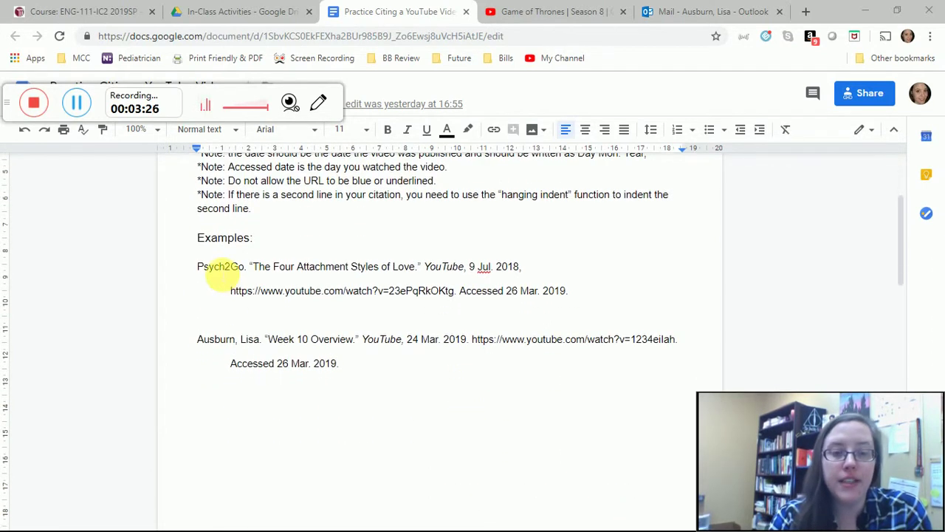
{"action": "left_click_drag", "start_coordinate": [245, 269], "coordinate": [200, 274]}
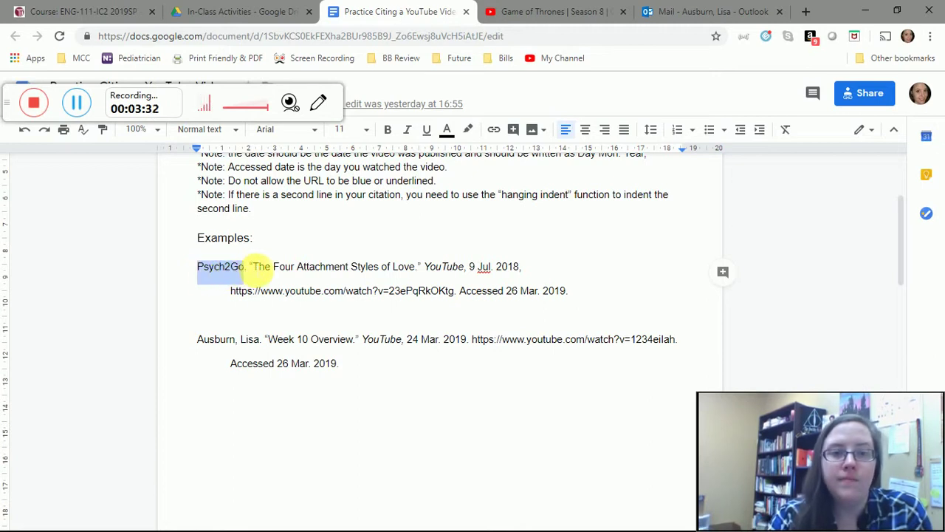
{"action": "left_click_drag", "start_coordinate": [253, 269], "coordinate": [408, 275]}
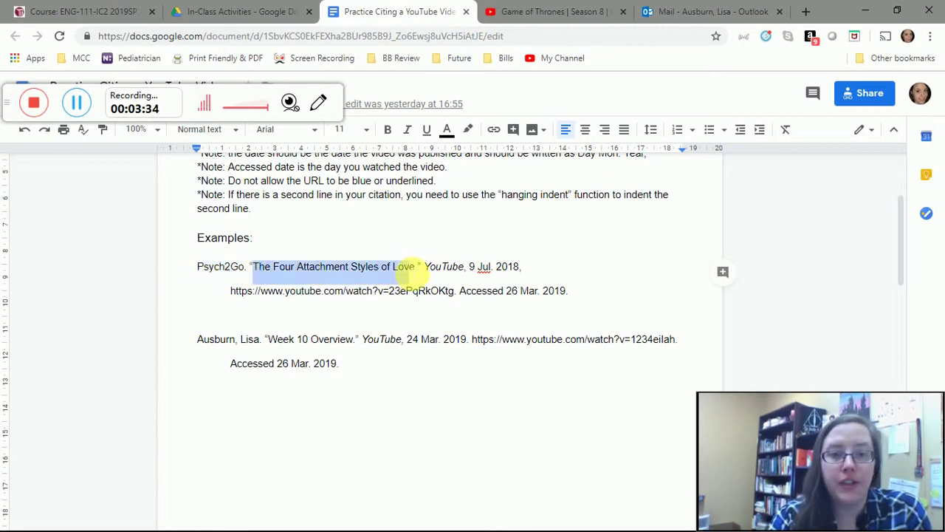
{"action": "left_click", "coordinate": [405, 267]}
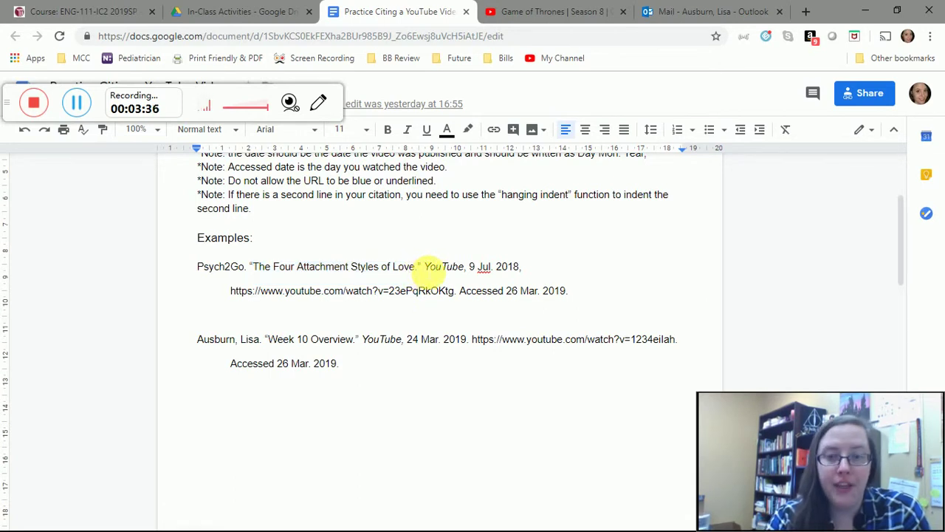
{"action": "left_click_drag", "start_coordinate": [424, 268], "coordinate": [534, 271]}
{"action": "left_click", "coordinate": [472, 269]}
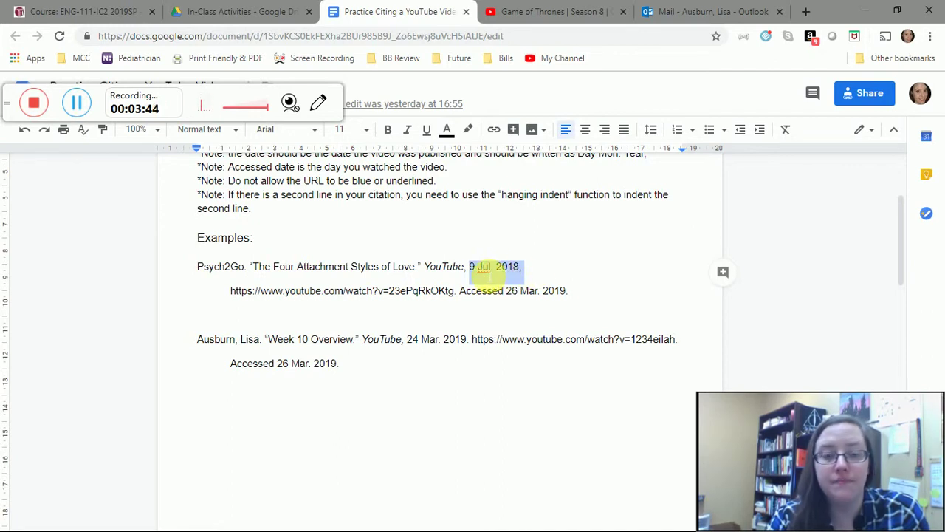
{"action": "left_click_drag", "start_coordinate": [231, 291], "coordinate": [569, 298]}
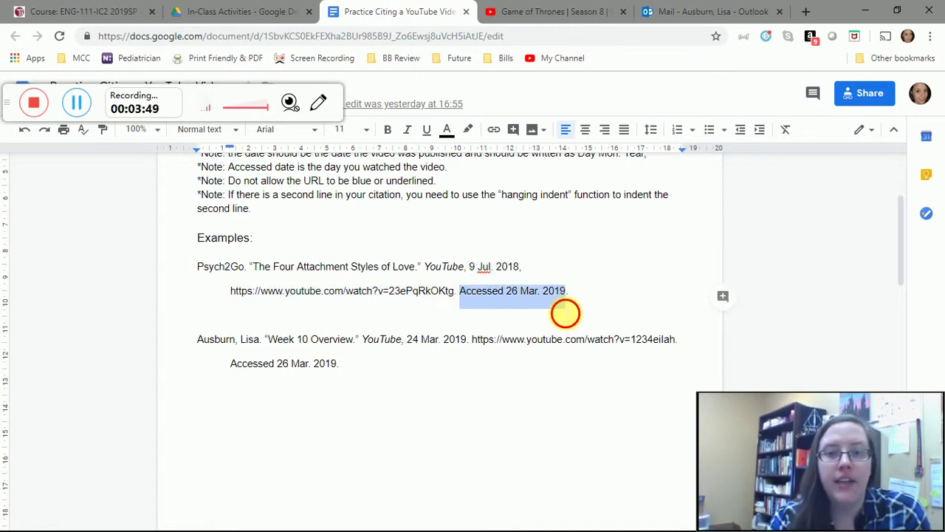
{"action": "left_click", "coordinate": [566, 313]}
{"action": "left_click_drag", "start_coordinate": [200, 343], "coordinate": [255, 342]}
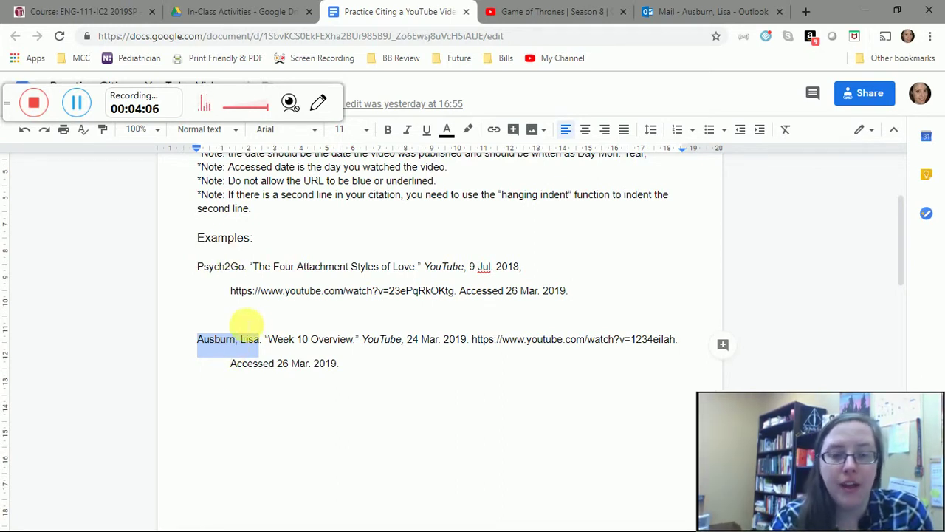
{"action": "left_click", "coordinate": [250, 347]}
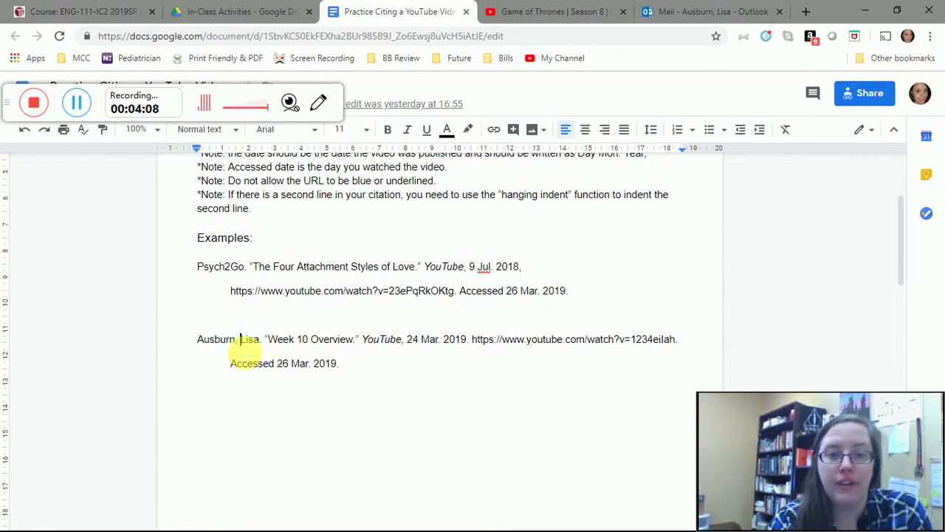
Step: On the Season 8 trailer page, scroll down to show its title, GameofThrones channel and 5 Mar 2019 date
{"action": "left_click", "coordinate": [506, 8]}
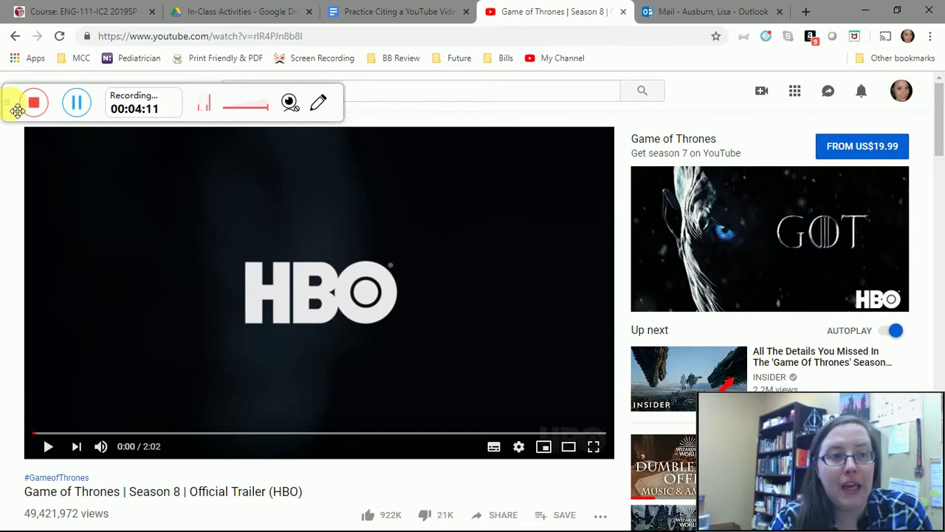
{"action": "left_click_drag", "start_coordinate": [15, 109], "coordinate": [599, 103]}
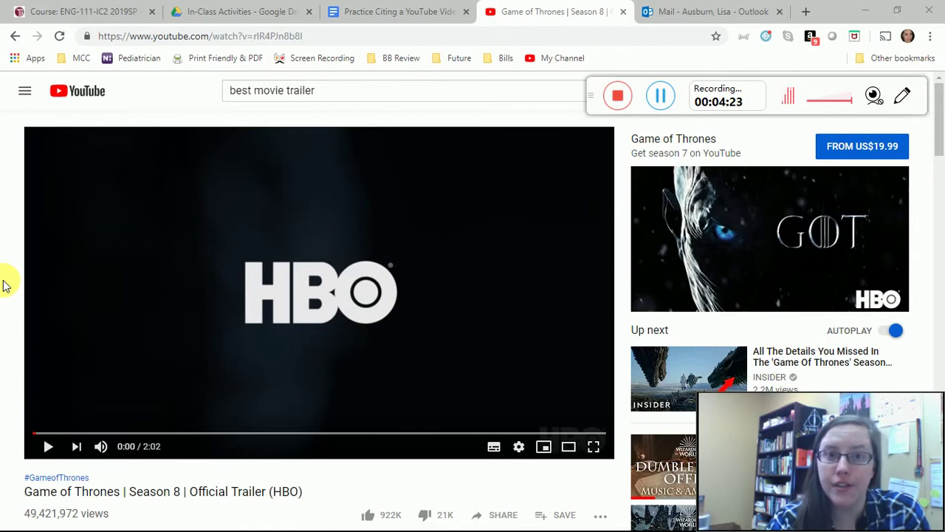
{"action": "scroll", "coordinate": [3, 285], "scroll_direction": "down", "scroll_amount": 3}
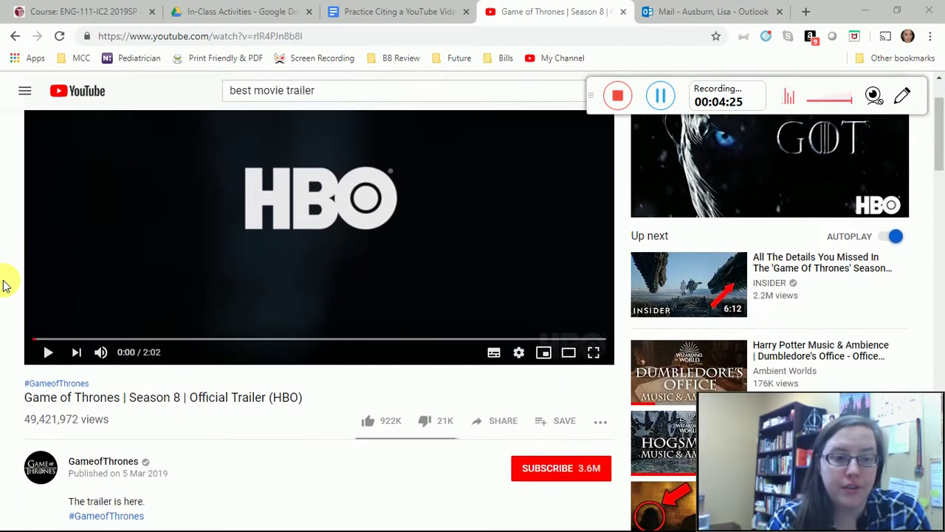
{"action": "scroll", "coordinate": [4, 285], "scroll_direction": "down", "scroll_amount": 2}
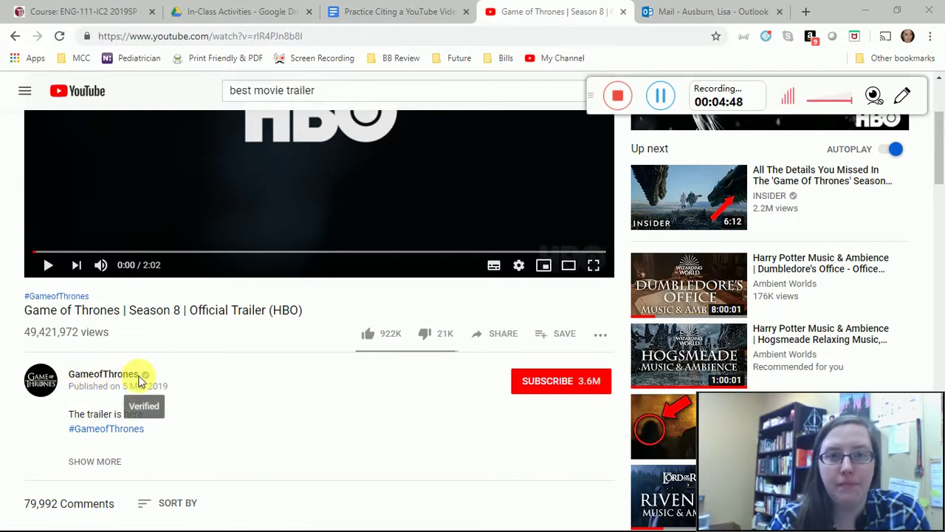
Step: Glance at the citation document, then highlight the trailer's full title on the YouTube page
{"action": "left_click", "coordinate": [380, 11]}
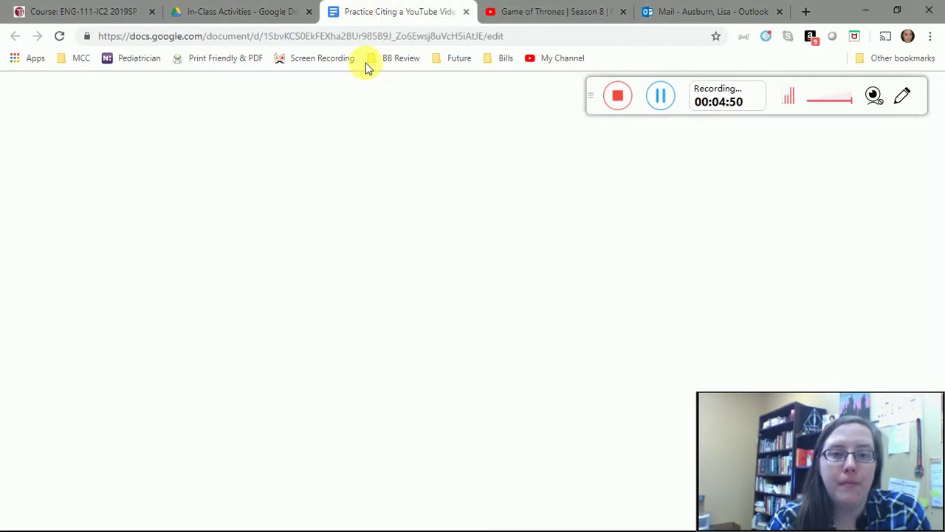
{"action": "scroll", "coordinate": [327, 251], "scroll_direction": "up", "scroll_amount": 3}
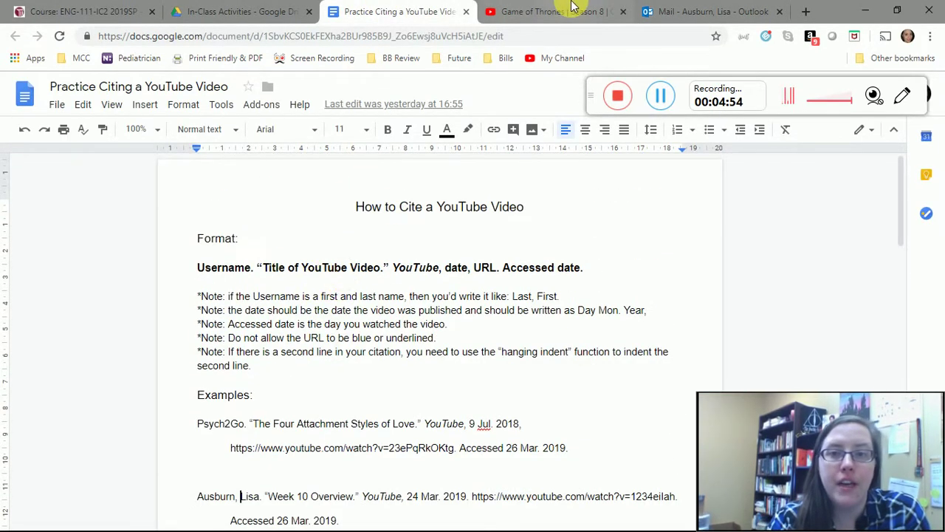
{"action": "left_click", "coordinate": [538, 12]}
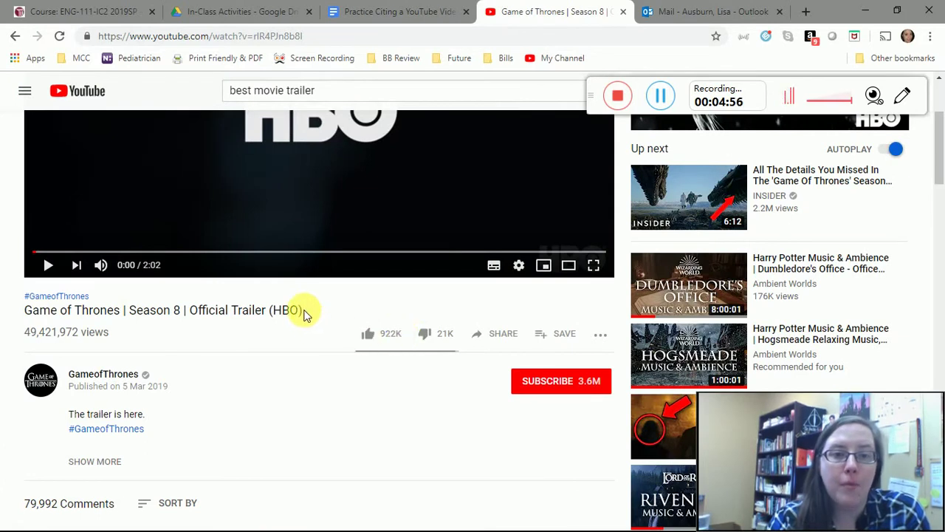
{"action": "left_click_drag", "start_coordinate": [305, 311], "coordinate": [23, 312]}
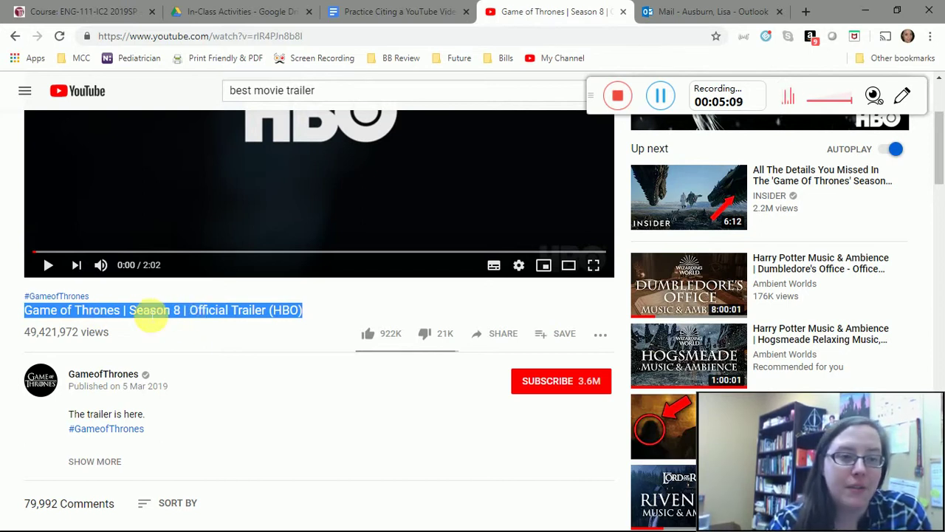
{"action": "left_click", "coordinate": [120, 317]}
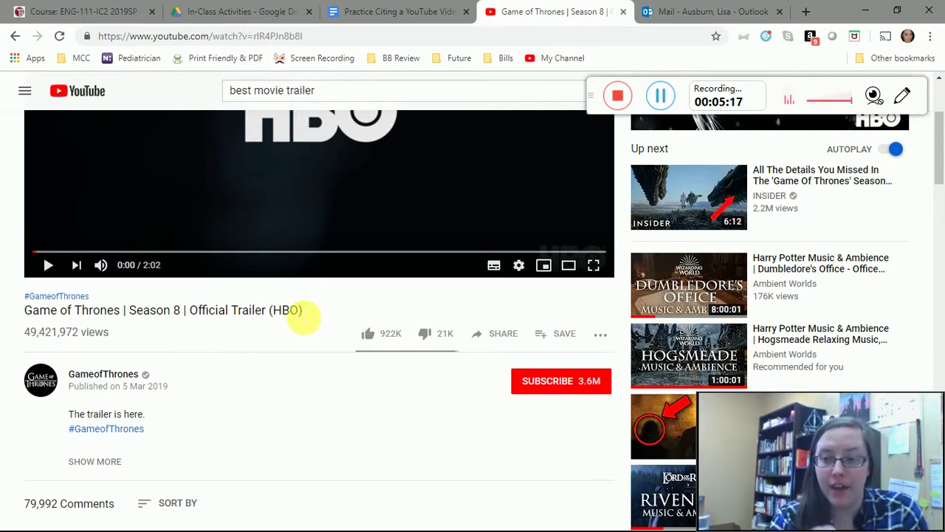
Step: Compare the citation format with the trailer page, then select the video's full watch URL
{"action": "left_click", "coordinate": [446, 9]}
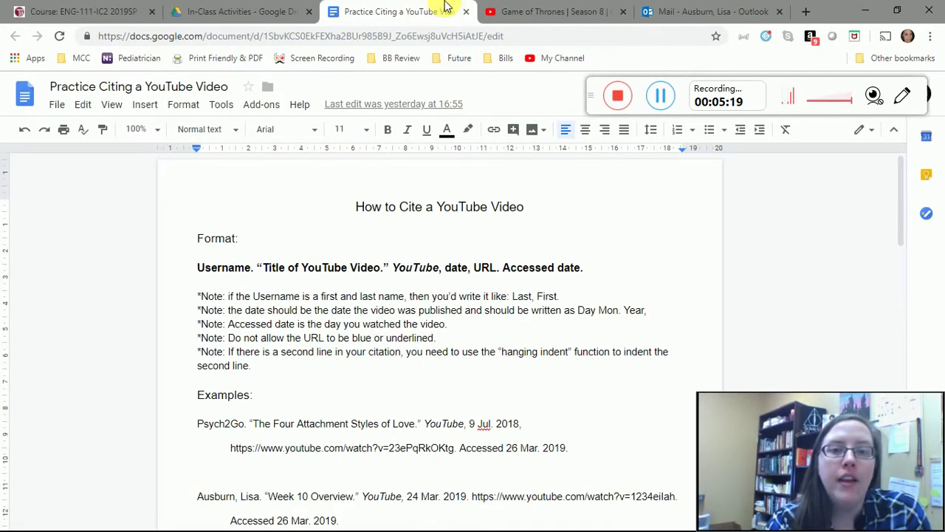
{"action": "left_click", "coordinate": [491, 10]}
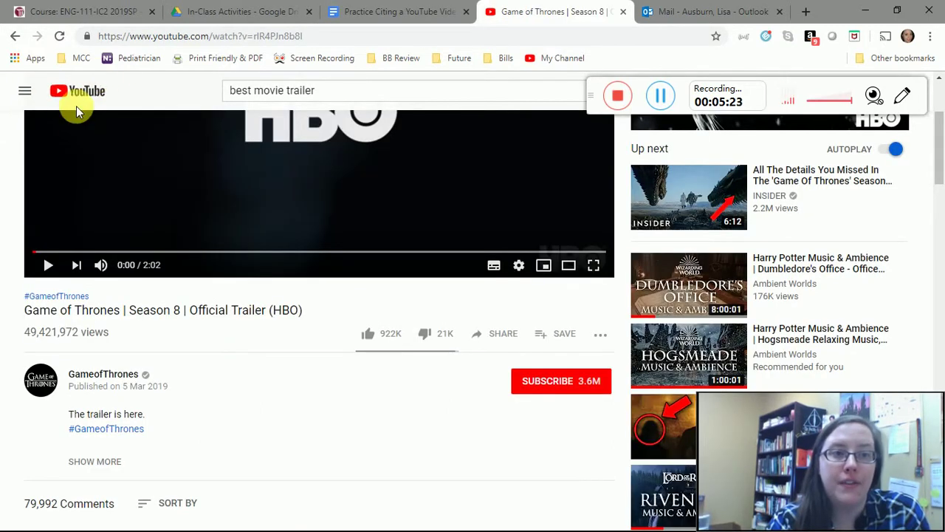
{"action": "left_click", "coordinate": [387, 9]}
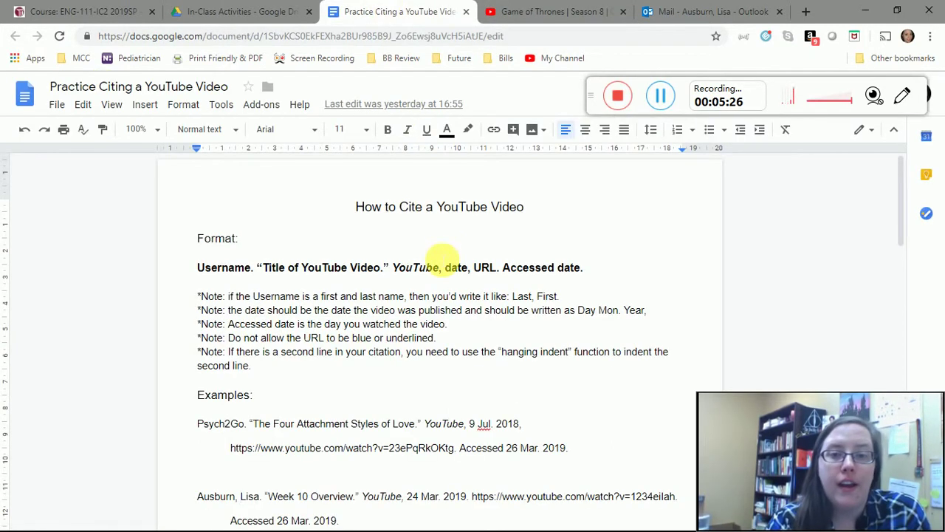
{"action": "left_click", "coordinate": [539, 11]}
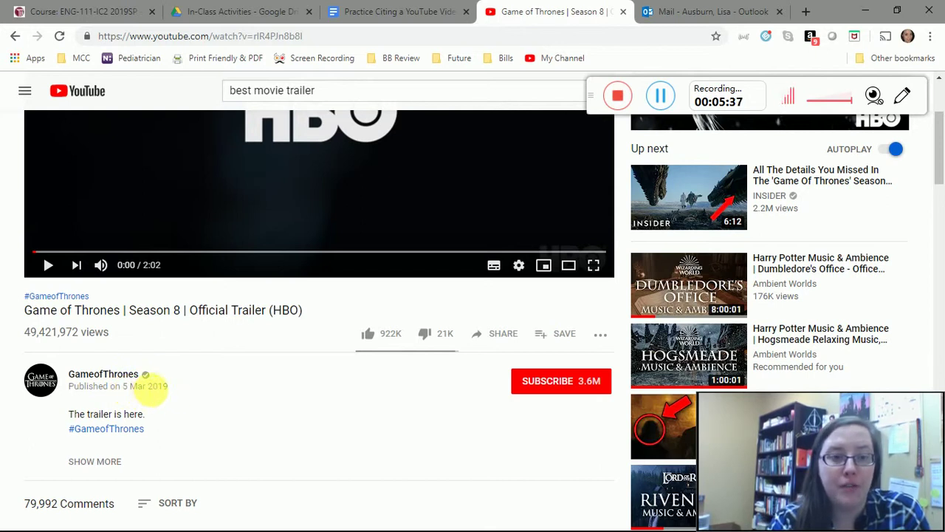
{"action": "left_click", "coordinate": [347, 13]}
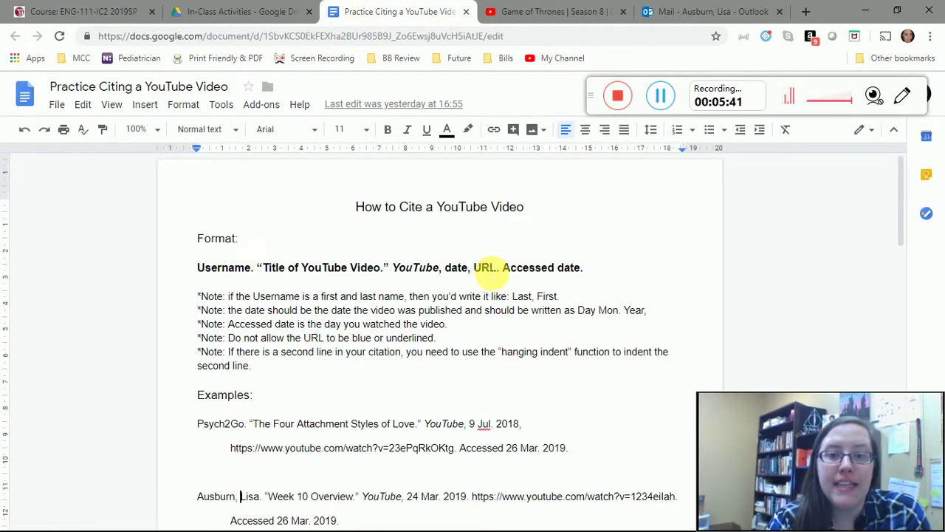
{"action": "left_click", "coordinate": [521, 6]}
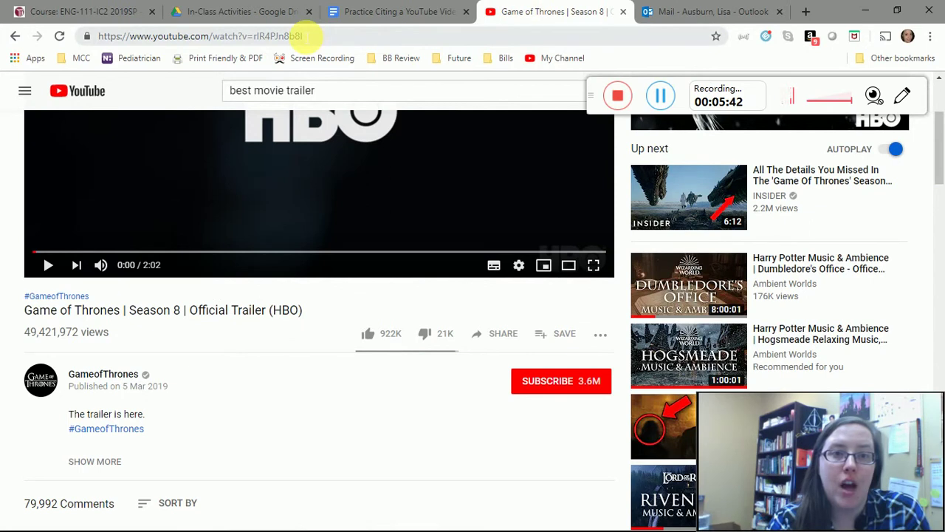
{"action": "left_click", "coordinate": [303, 36]}
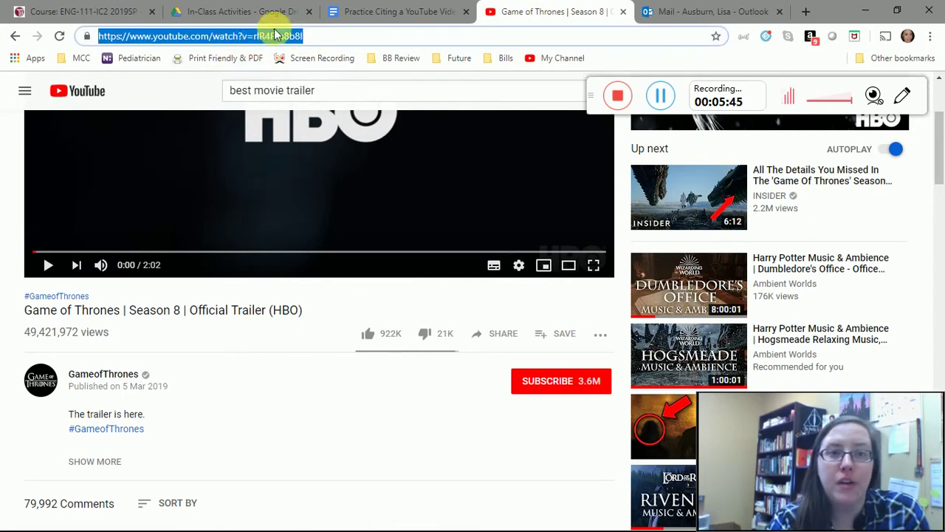
Step: In the Practice Citing document, highlight 'Accessed' in the format line and move below it
{"action": "left_click", "coordinate": [415, 8]}
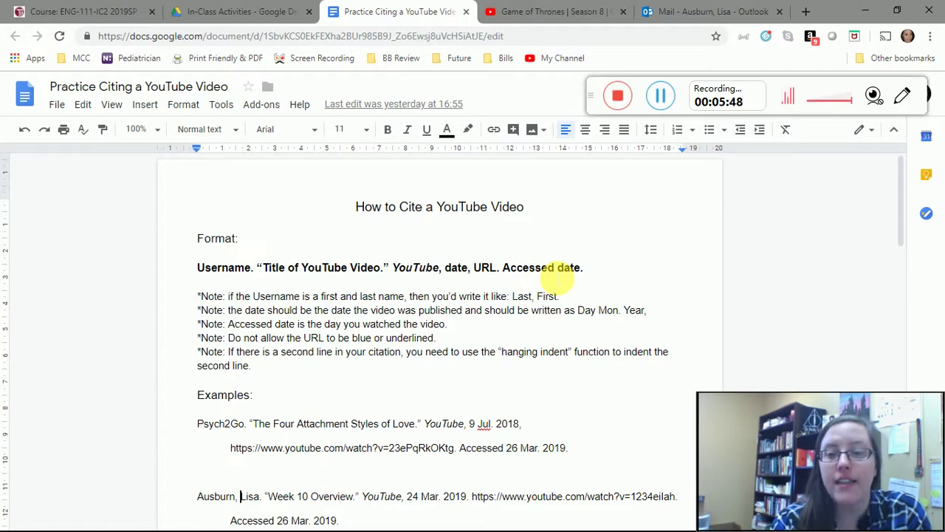
{"action": "left_click_drag", "start_coordinate": [555, 270], "coordinate": [503, 271]}
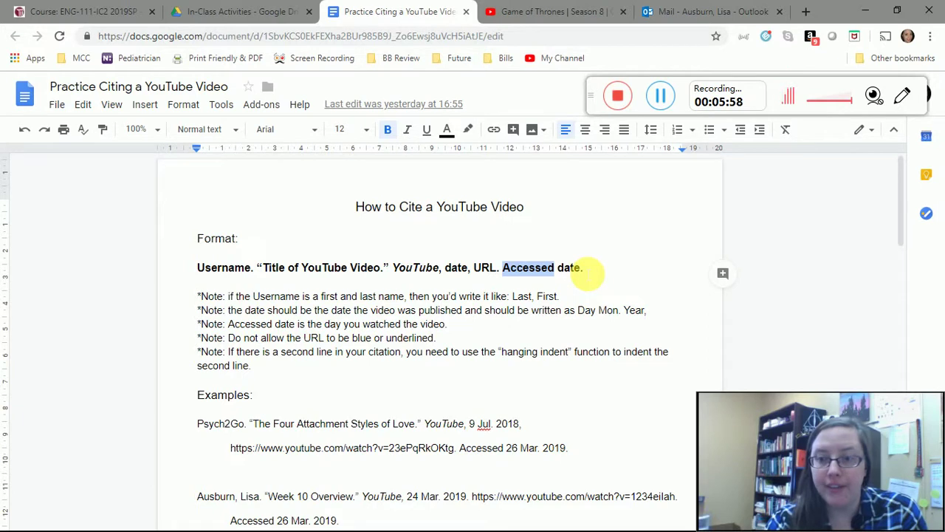
{"action": "left_click", "coordinate": [585, 270]}
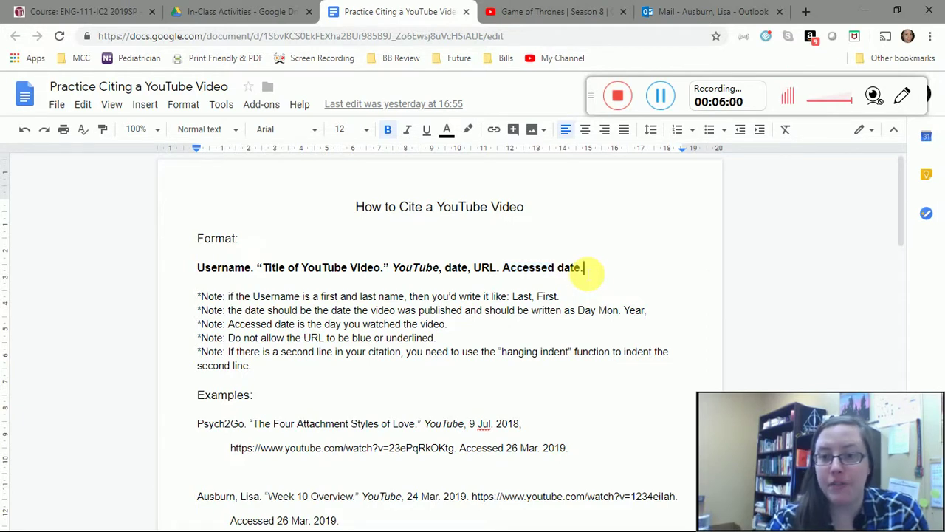
{"action": "key", "text": "Down"}
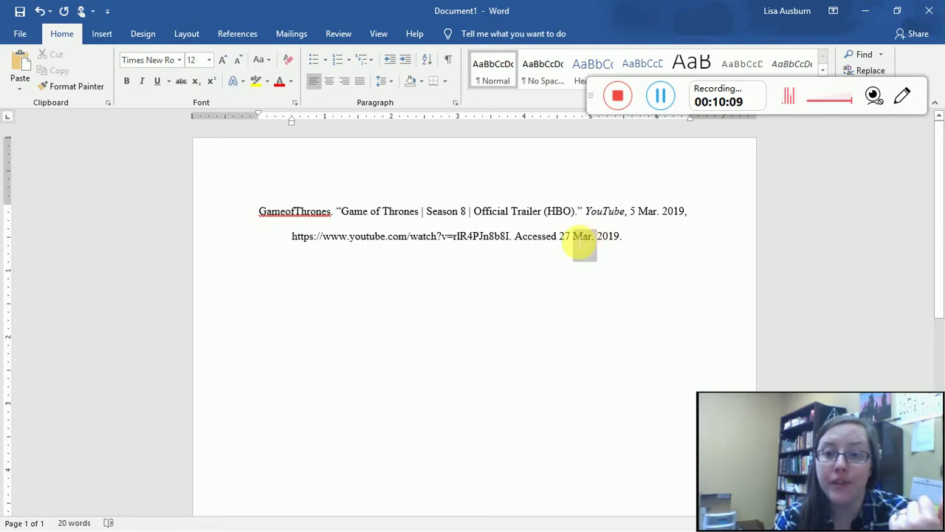
{"action": "double_click", "coordinate": [584, 237]}
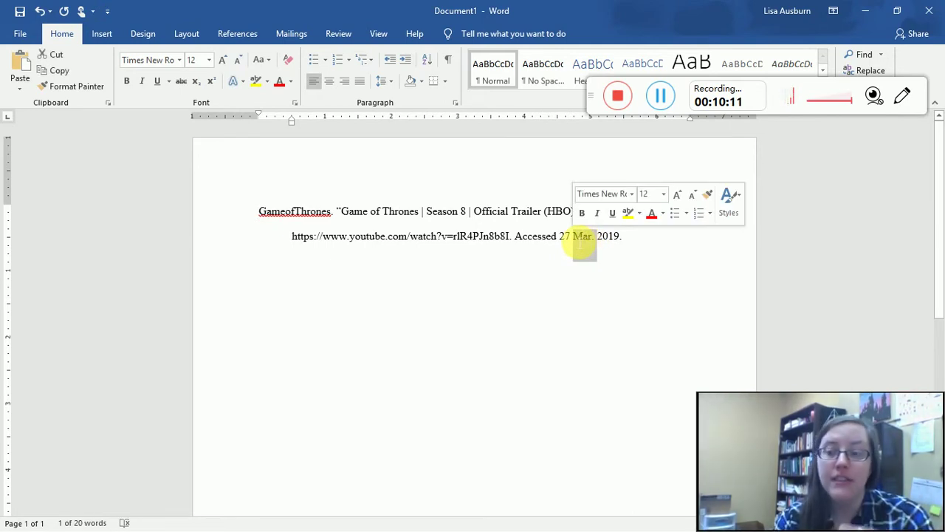